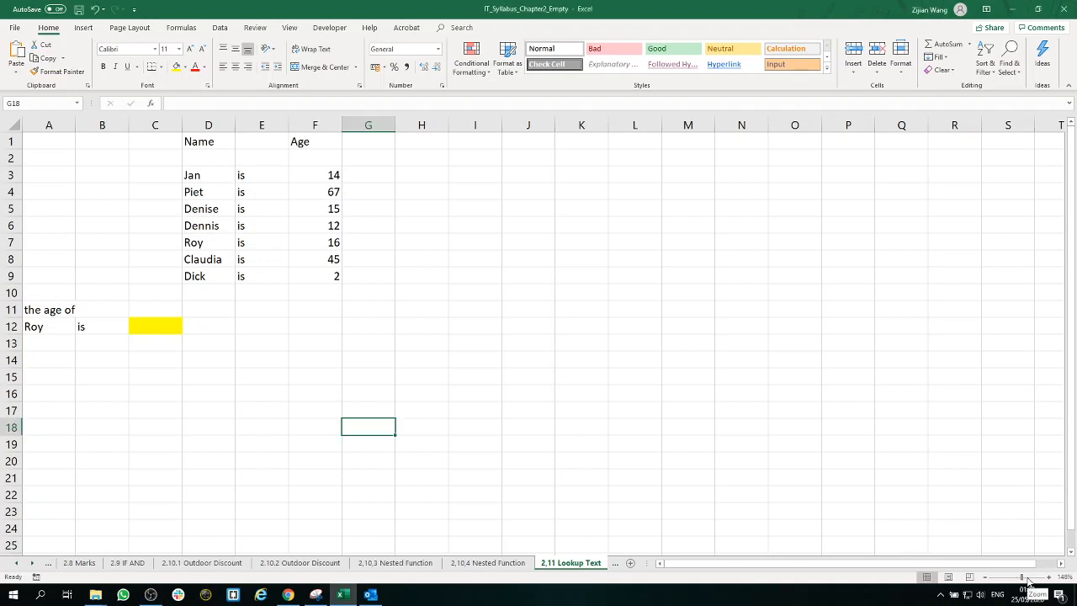
Try pasting a transposed copy of the table range D3:F9 at cell H6, and undo the paste
{"action": "scroll", "coordinate": [724, 505], "scroll_direction": "up", "scroll_amount": 3}
{"action": "scroll", "coordinate": [536, 440], "scroll_direction": "up", "scroll_amount": 1}
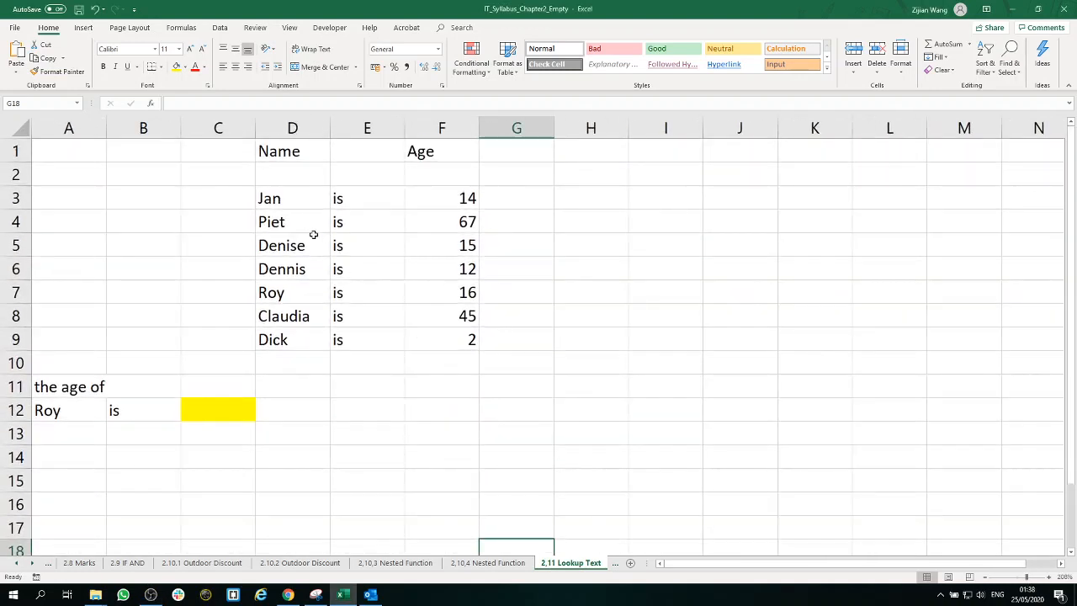
{"action": "left_click_drag", "start_coordinate": [291, 198], "coordinate": [464, 340]}
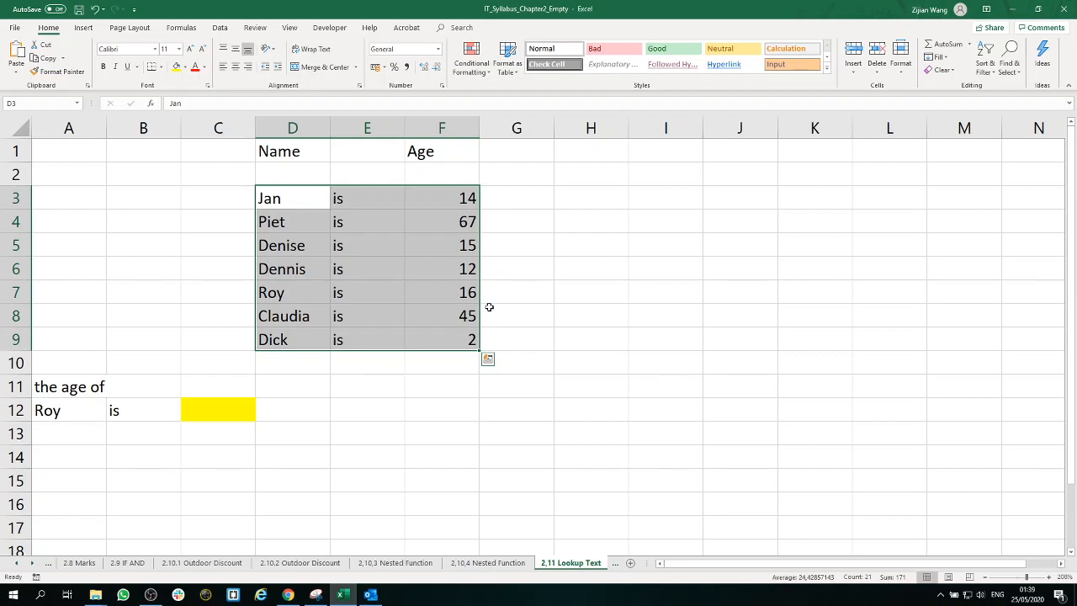
{"action": "right_click", "coordinate": [392, 257]}
{"action": "left_click", "coordinate": [416, 276]}
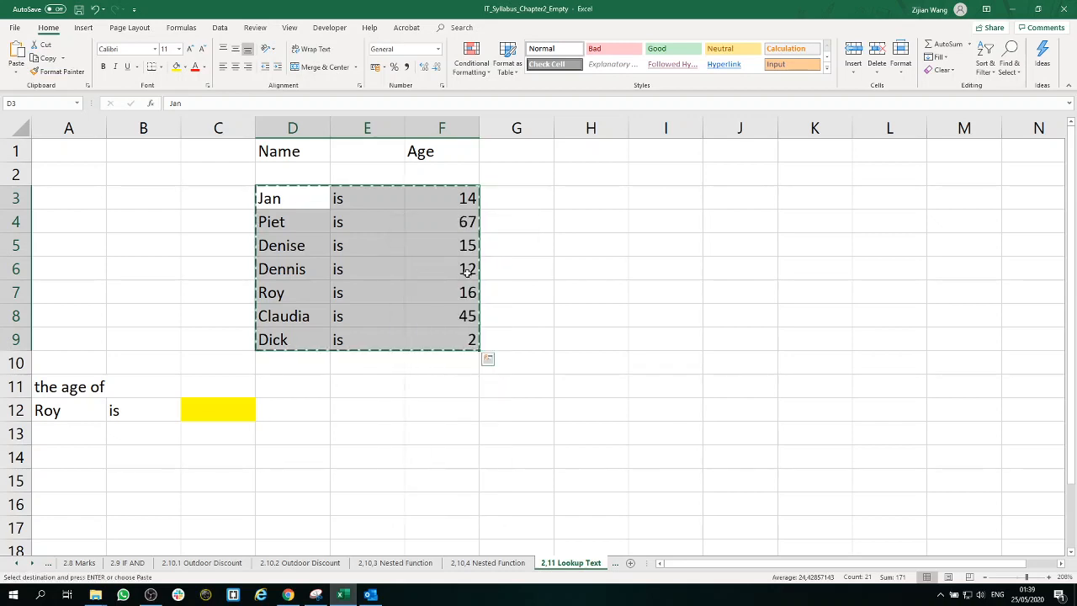
{"action": "left_click", "coordinate": [579, 268]}
{"action": "right_click", "coordinate": [580, 268]}
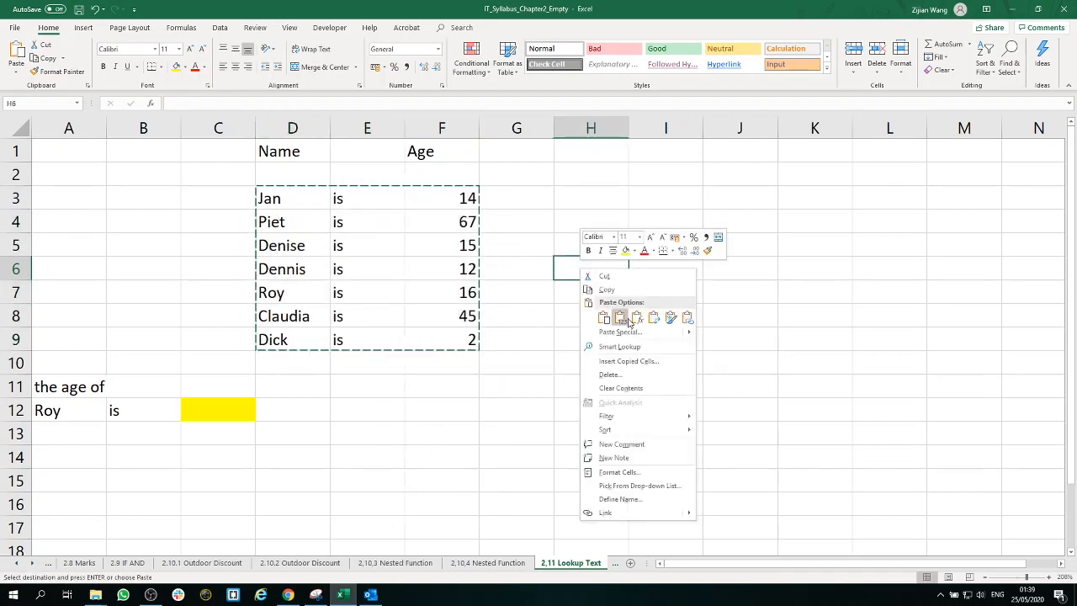
{"action": "left_click", "coordinate": [655, 317]}
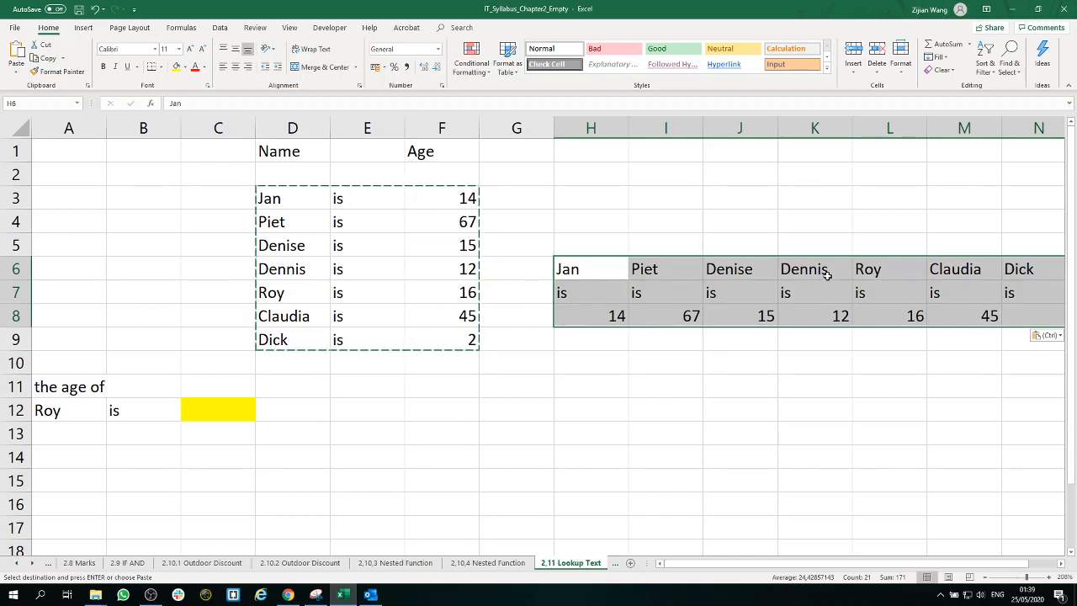
{"action": "left_click", "coordinate": [97, 11]}
Examine the name column D3:D9, the age column F3:F9, the name in A12 and the yellow result cell C12
{"action": "left_click", "coordinate": [301, 370]}
{"action": "left_click", "coordinate": [223, 415]}
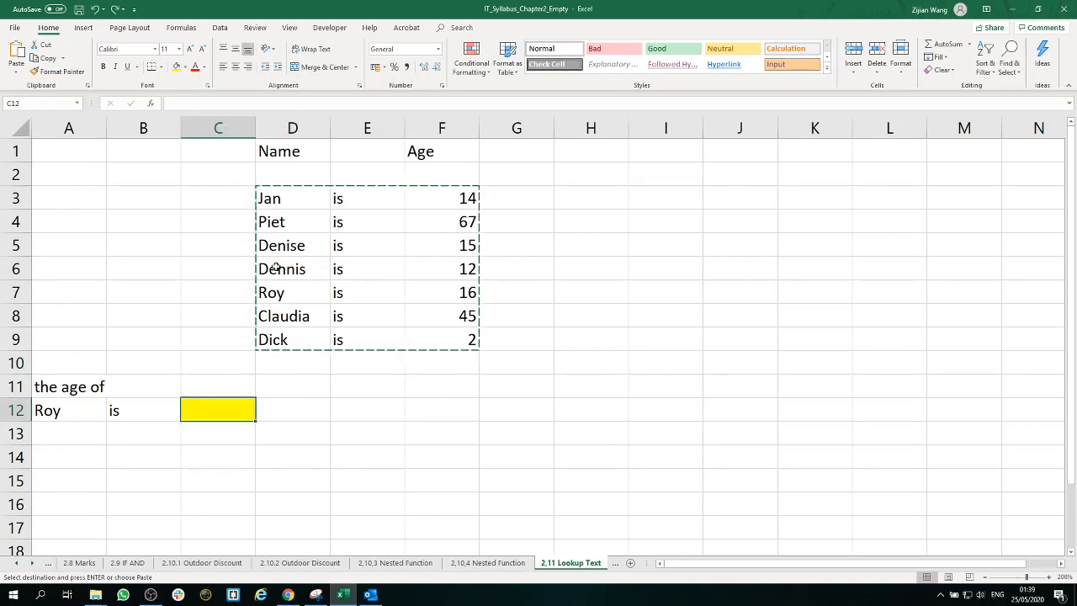
{"action": "left_click_drag", "start_coordinate": [286, 204], "coordinate": [297, 330]}
{"action": "left_click_drag", "start_coordinate": [435, 189], "coordinate": [423, 339]}
{"action": "left_click", "coordinate": [353, 413]}
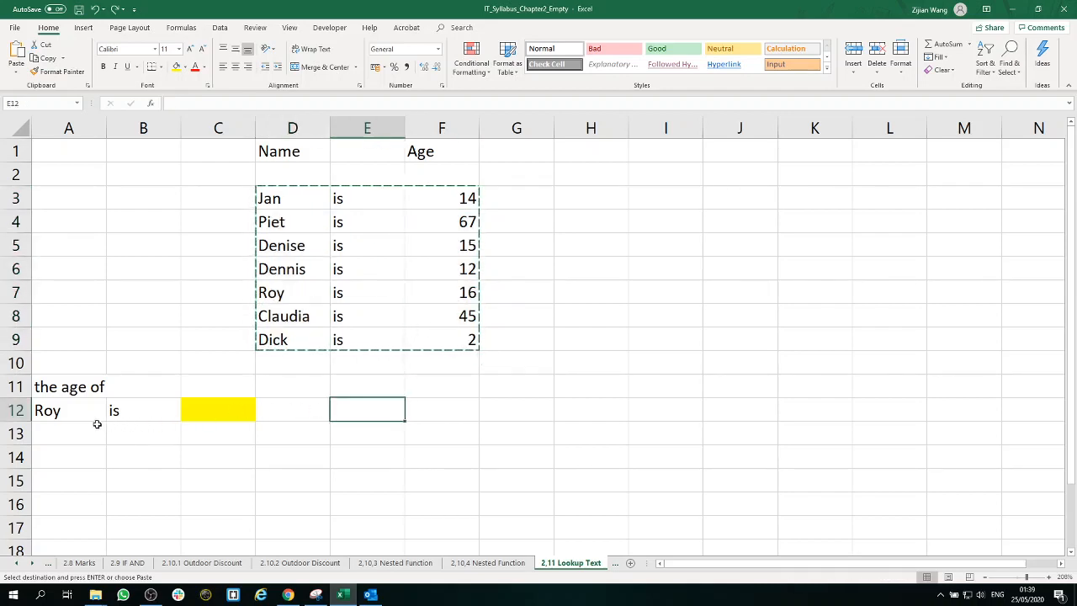
{"action": "left_click", "coordinate": [197, 405]}
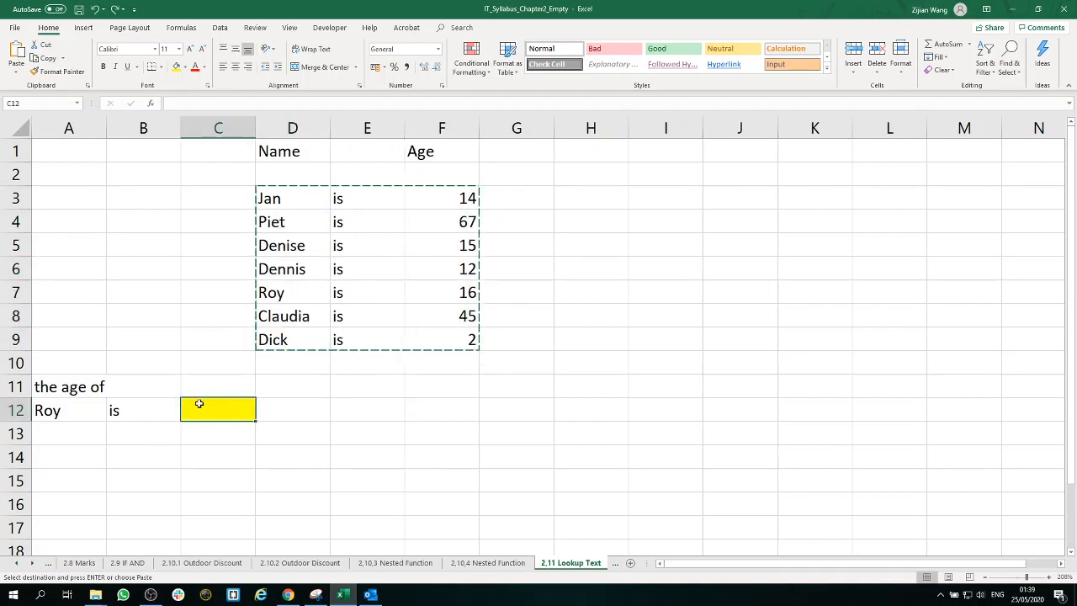
{"action": "left_click", "coordinate": [66, 414]}
{"action": "left_click", "coordinate": [197, 406]}
{"action": "left_click", "coordinate": [75, 409]}
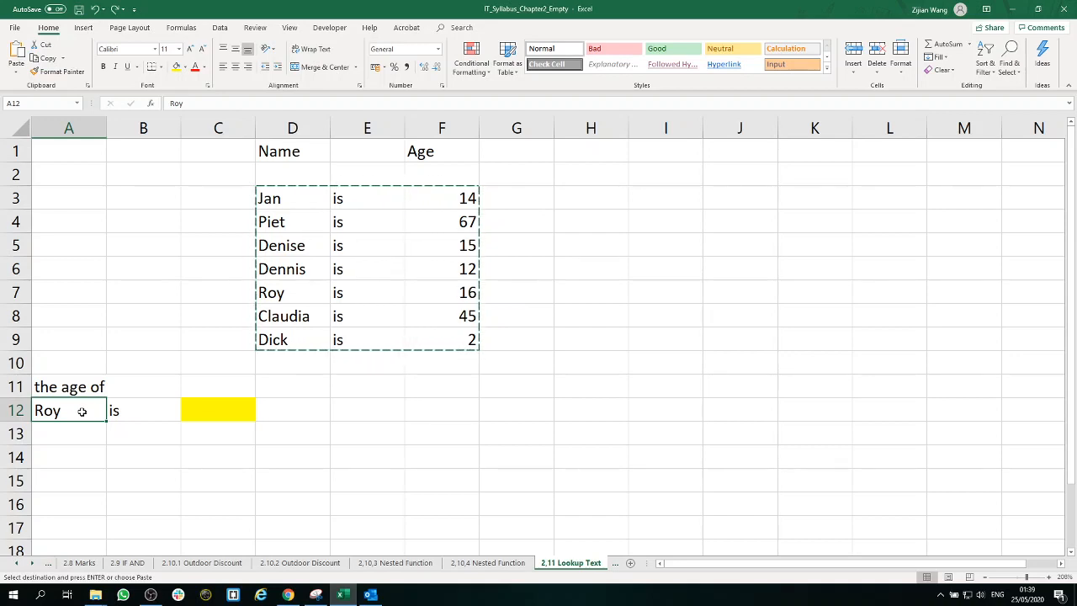
Start a VLOOKUP formula in the yellow cell C12 with A12 as the lookup value
{"action": "left_click", "coordinate": [232, 407]}
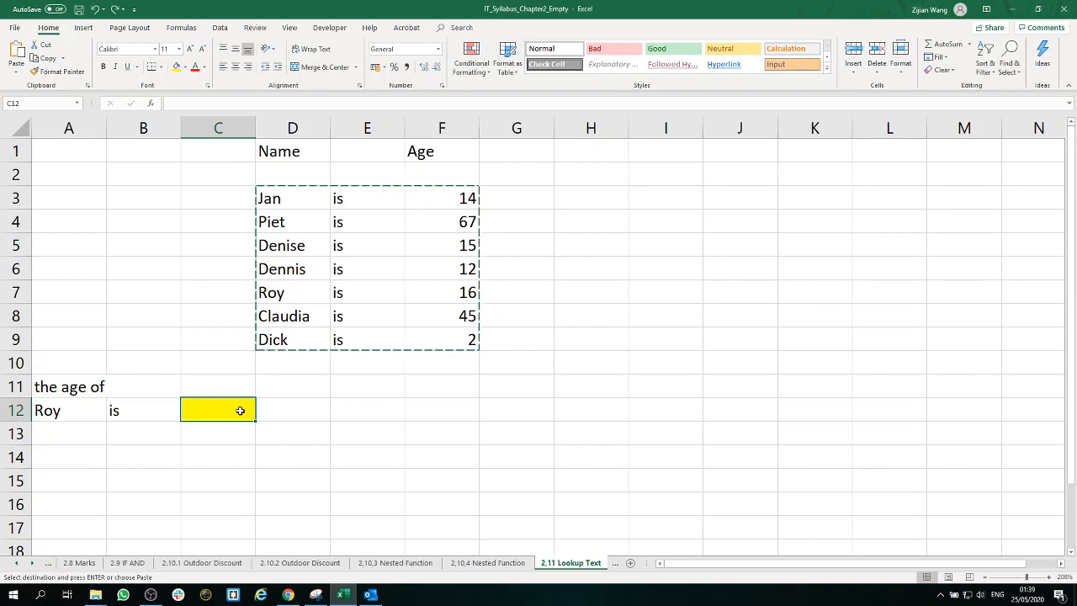
{"action": "type", "text": "=vl"}
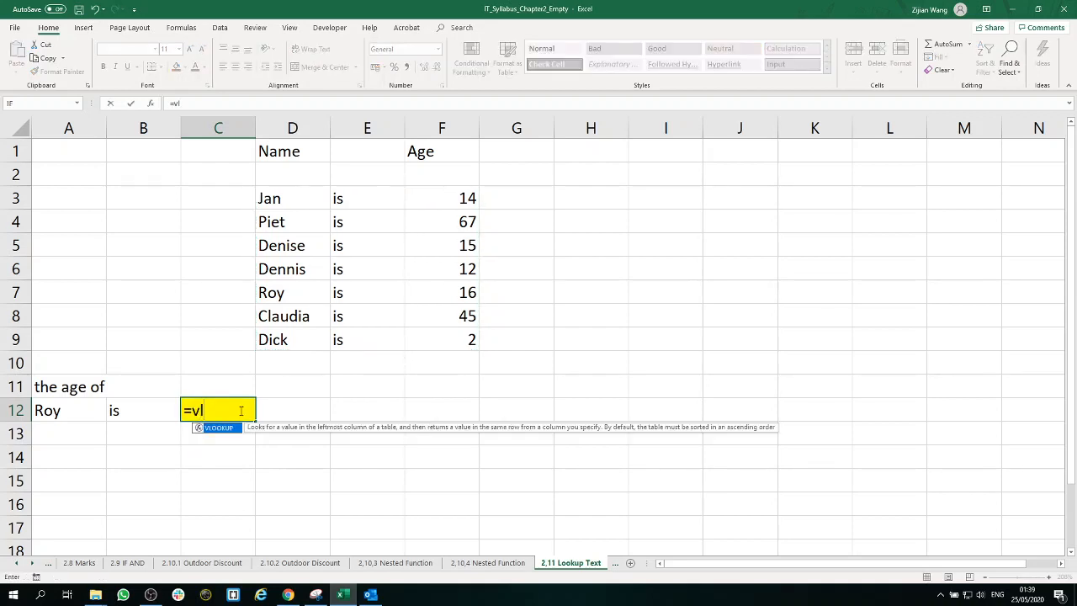
{"action": "type", "text": "o"}
{"action": "key", "text": "Tab"}
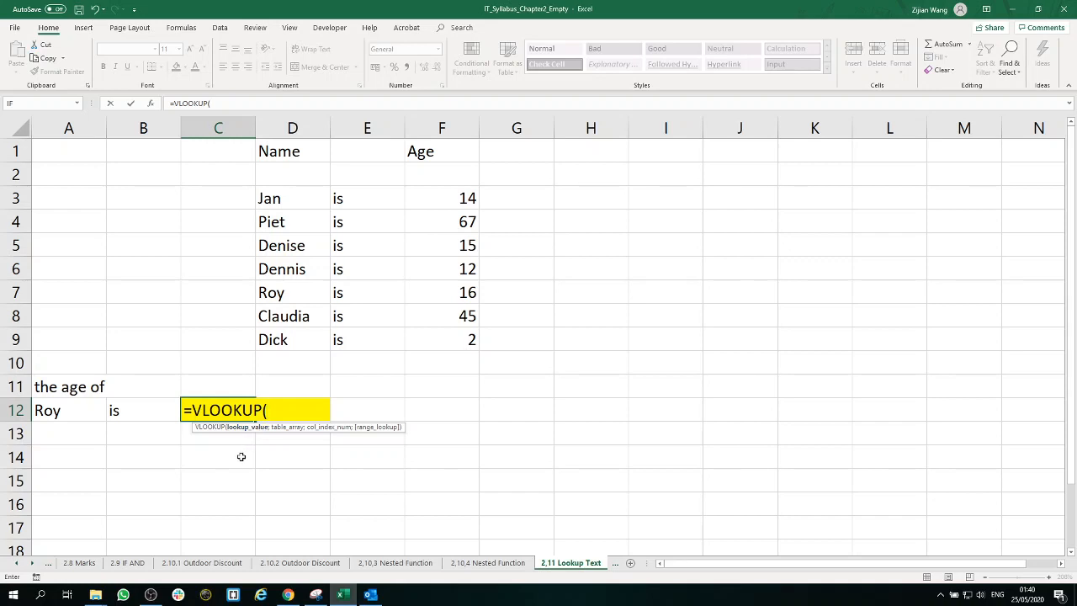
{"action": "left_click", "coordinate": [68, 414]}
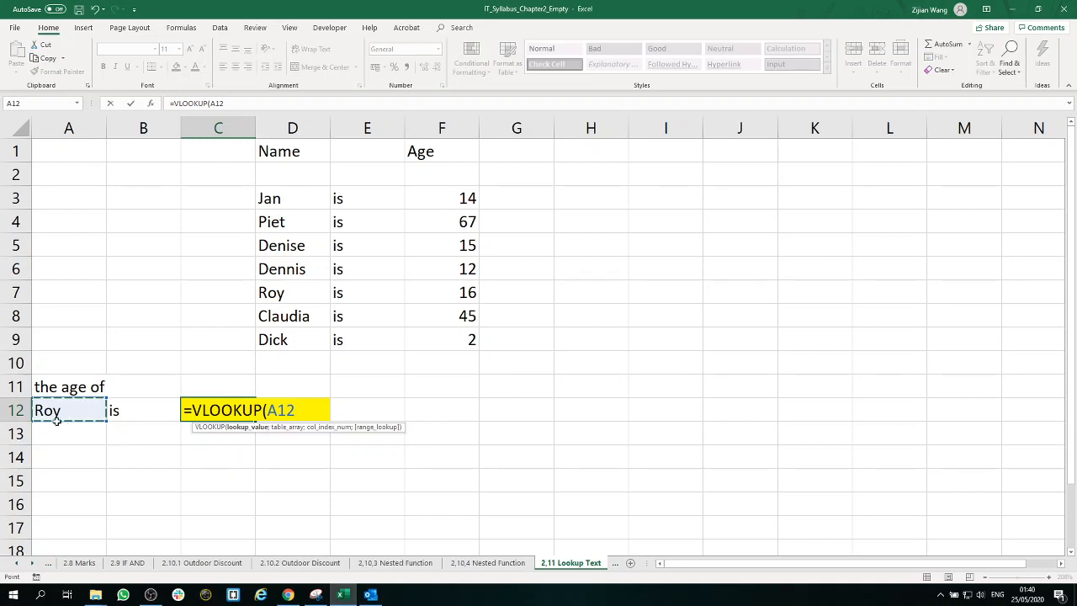
{"action": "left_click", "coordinate": [294, 293]}
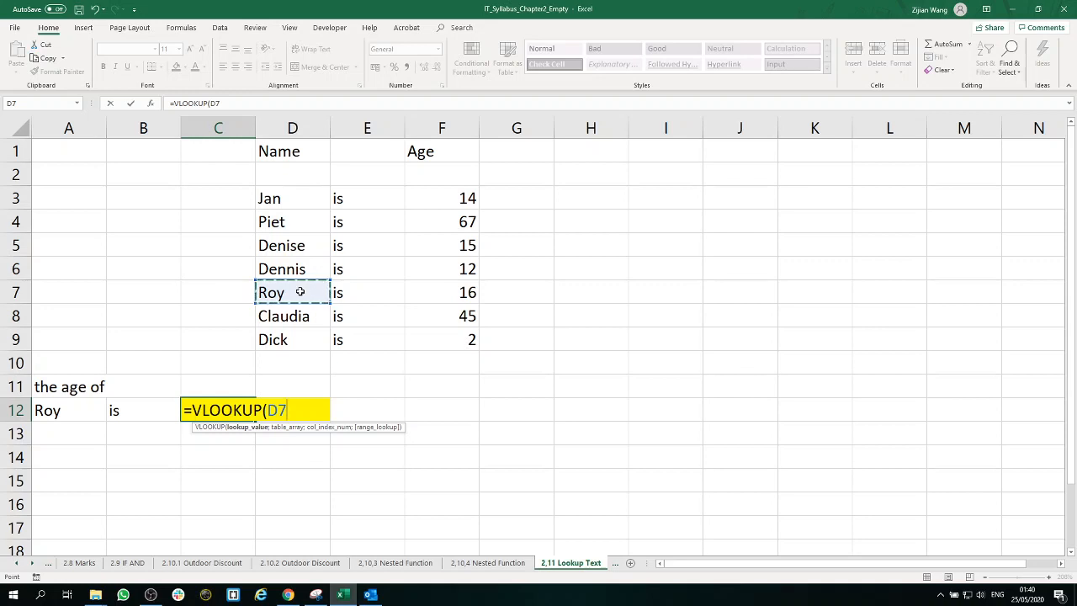
{"action": "left_click", "coordinate": [83, 412]}
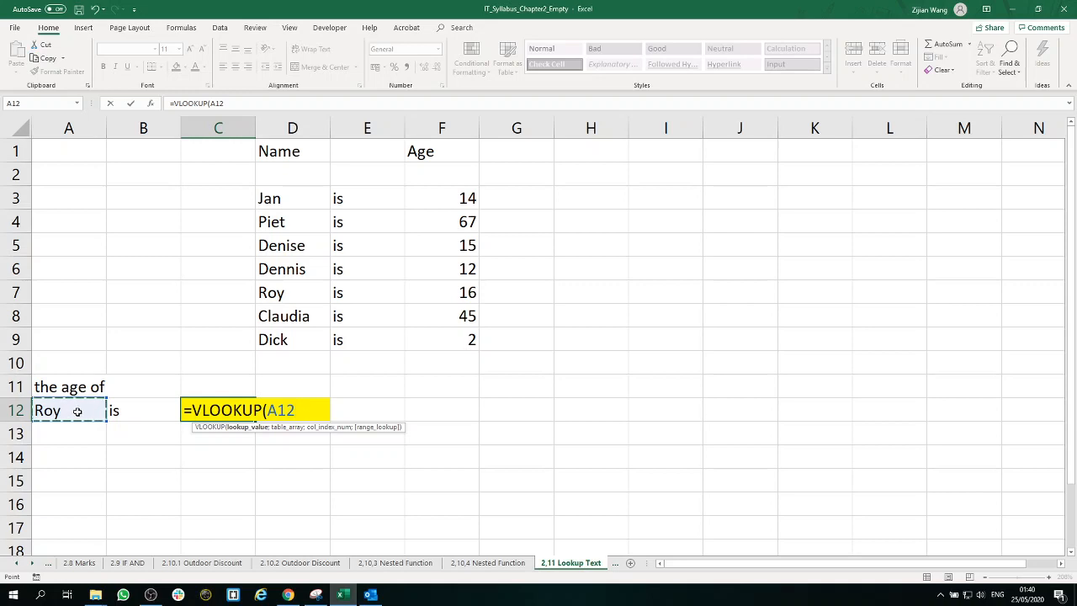
{"action": "left_click", "coordinate": [299, 293]}
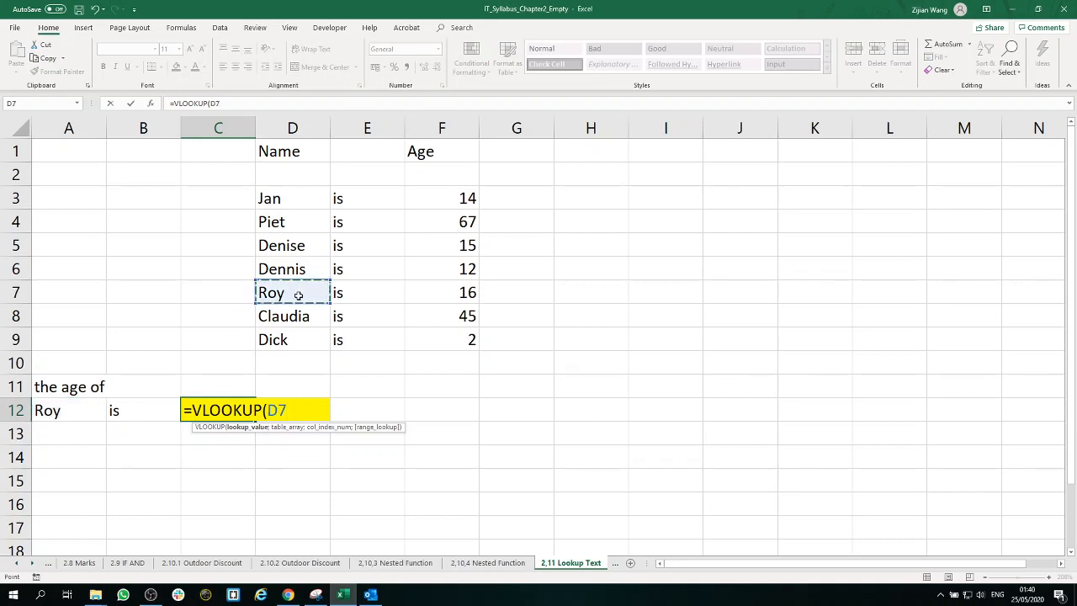
{"action": "left_click", "coordinate": [296, 316]}
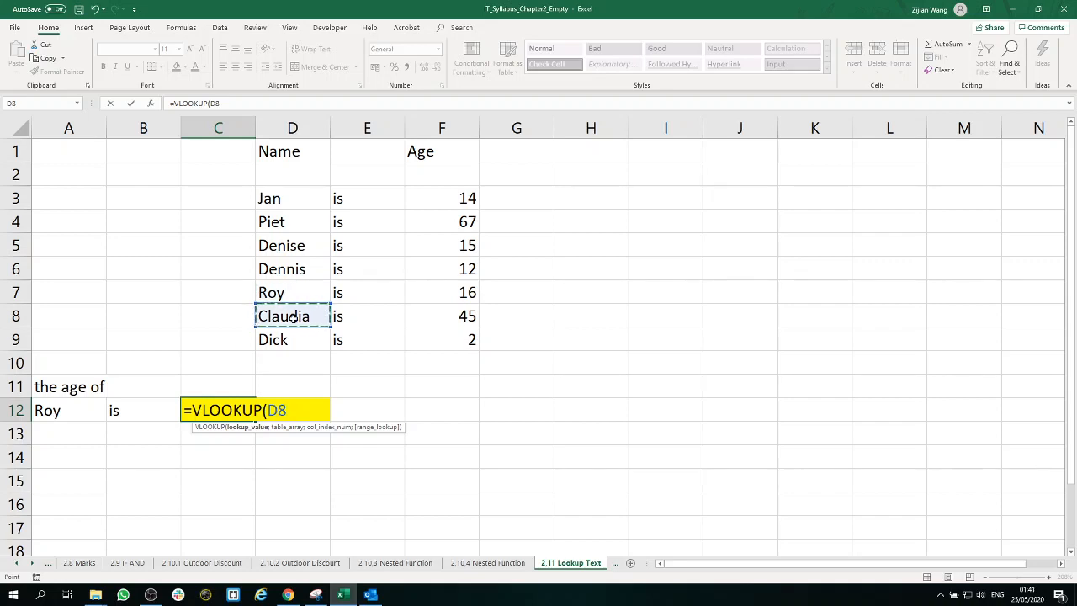
{"action": "left_click", "coordinate": [89, 416]}
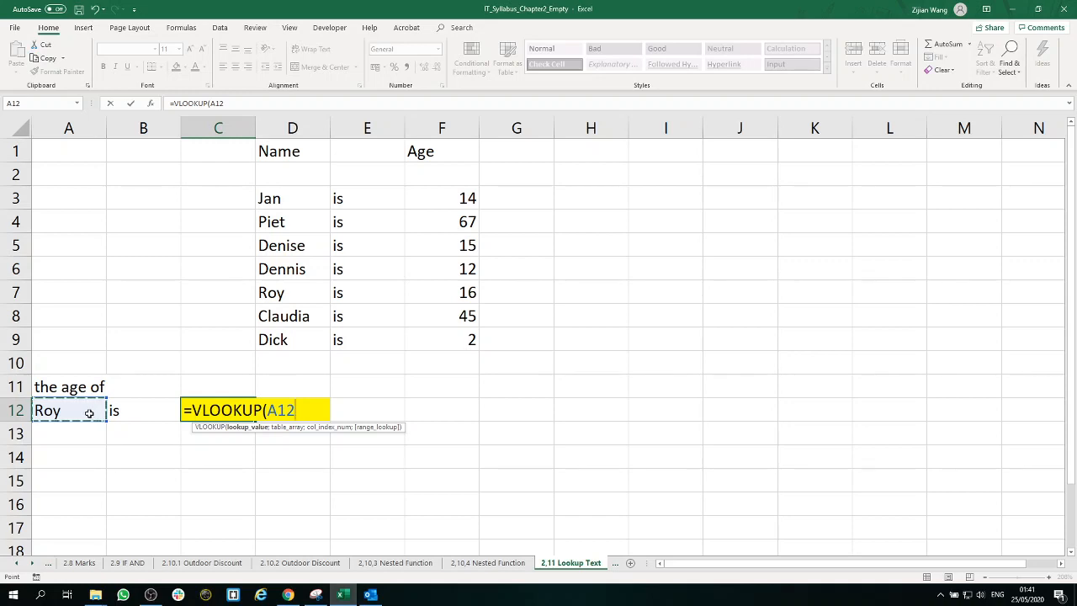
{"action": "type", "text": ";"}
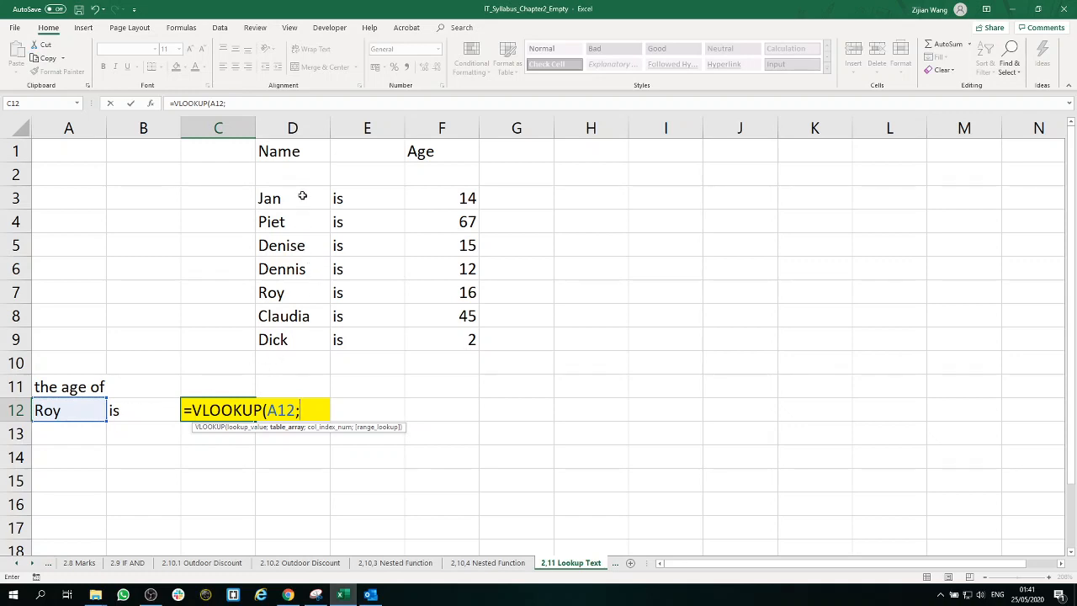
Add D3:F9 as the VLOOKUP table array and 3 as the column index number
{"action": "left_click_drag", "start_coordinate": [302, 194], "coordinate": [297, 337]}
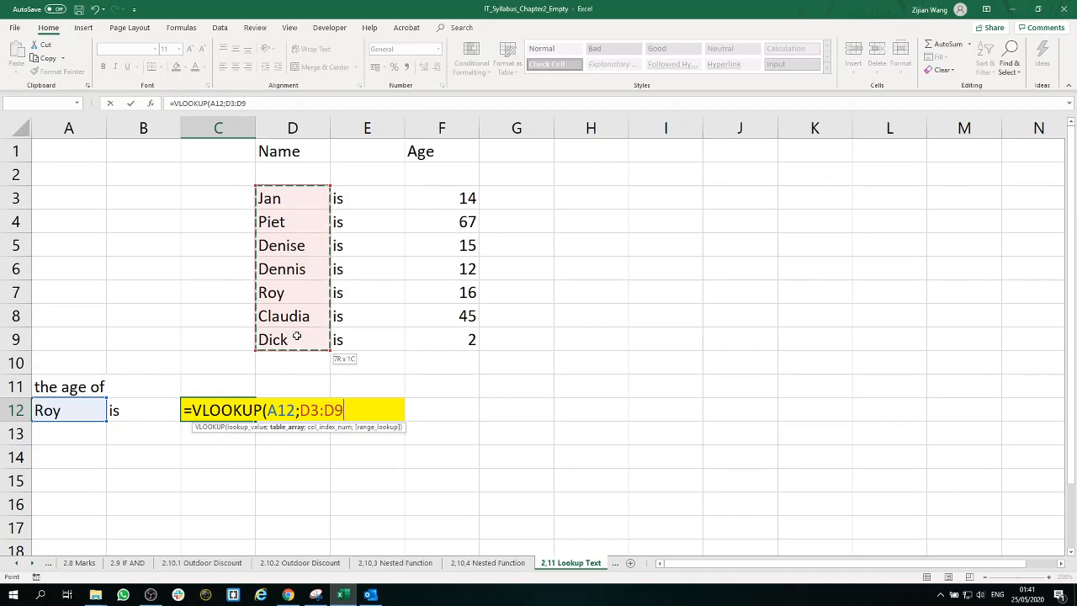
{"action": "left_click_drag", "start_coordinate": [296, 337], "coordinate": [433, 332]}
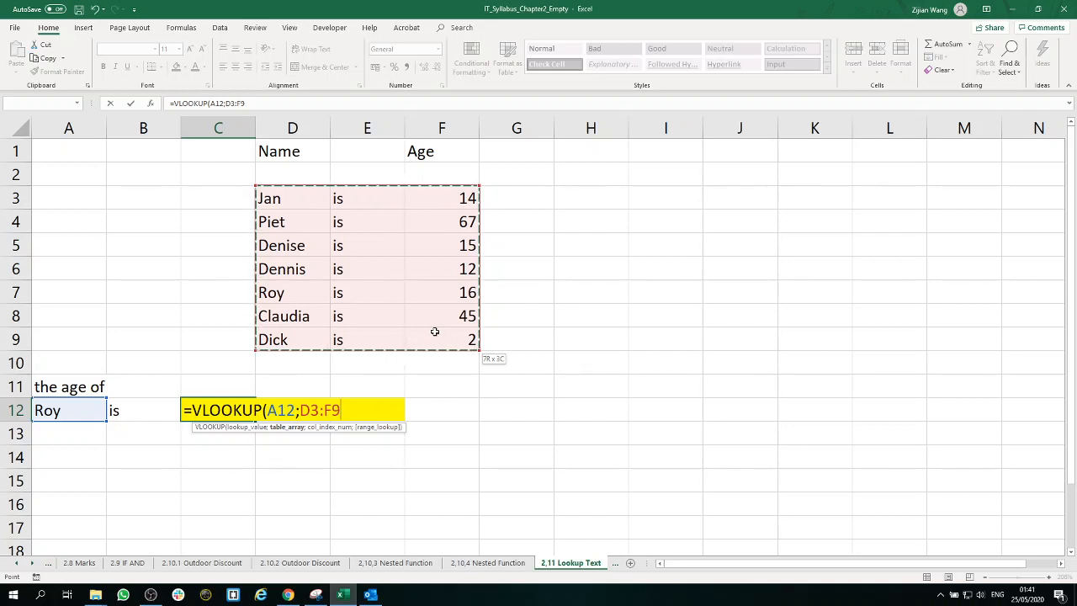
{"action": "left_click_drag", "start_coordinate": [449, 332], "coordinate": [469, 348]}
{"action": "left_click_drag", "start_coordinate": [468, 340], "coordinate": [469, 340]}
{"action": "type", "text": ";3"}
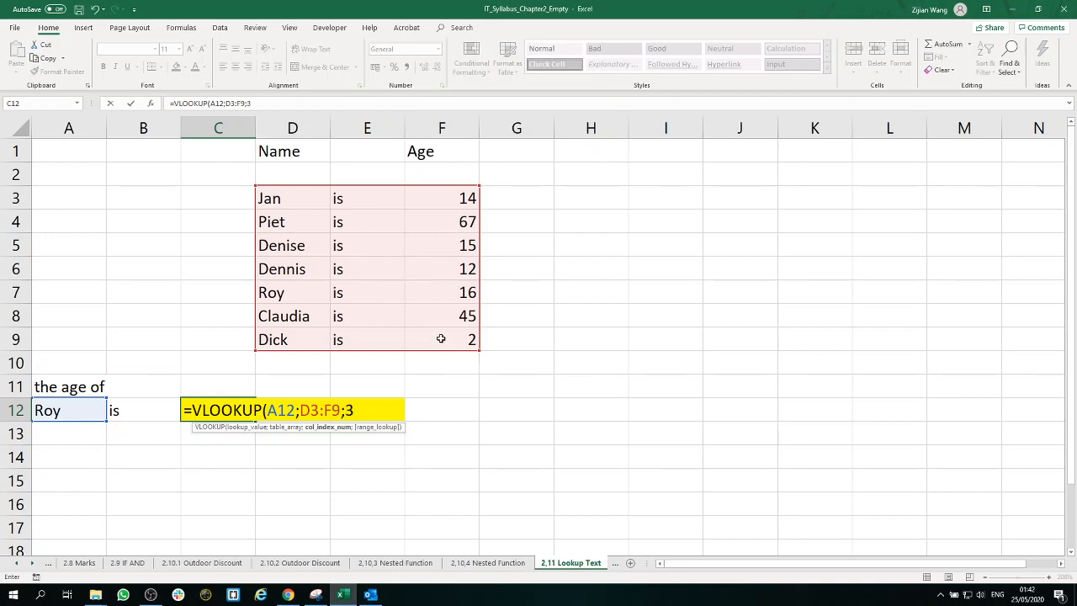
Set the range lookup argument to FALSE for an exact match and complete the VLOOKUP formula in C12
{"action": "type", "text": ";"}
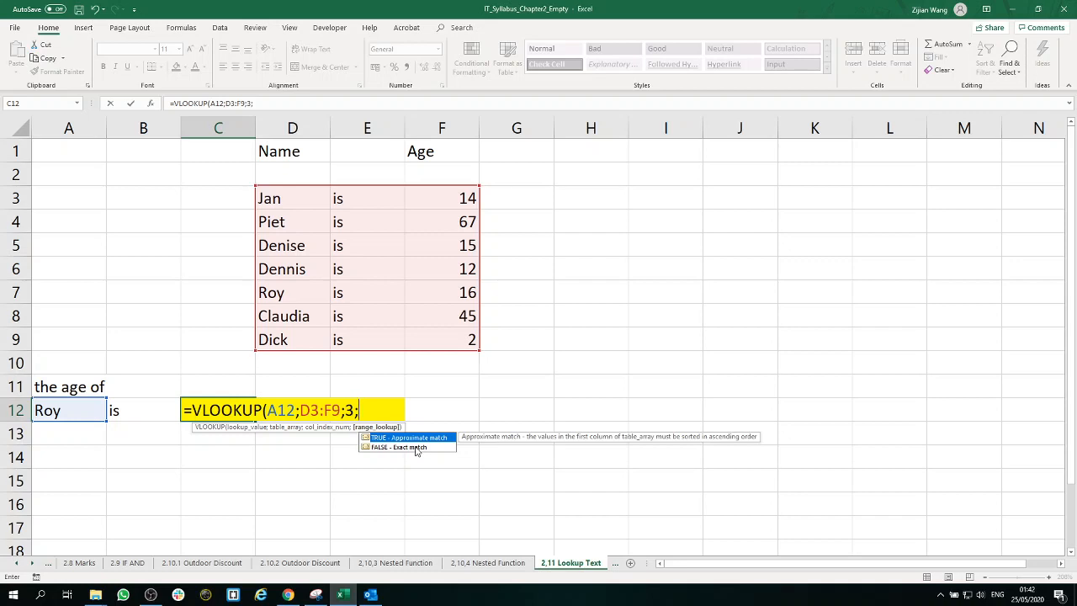
{"action": "left_click", "coordinate": [416, 448]}
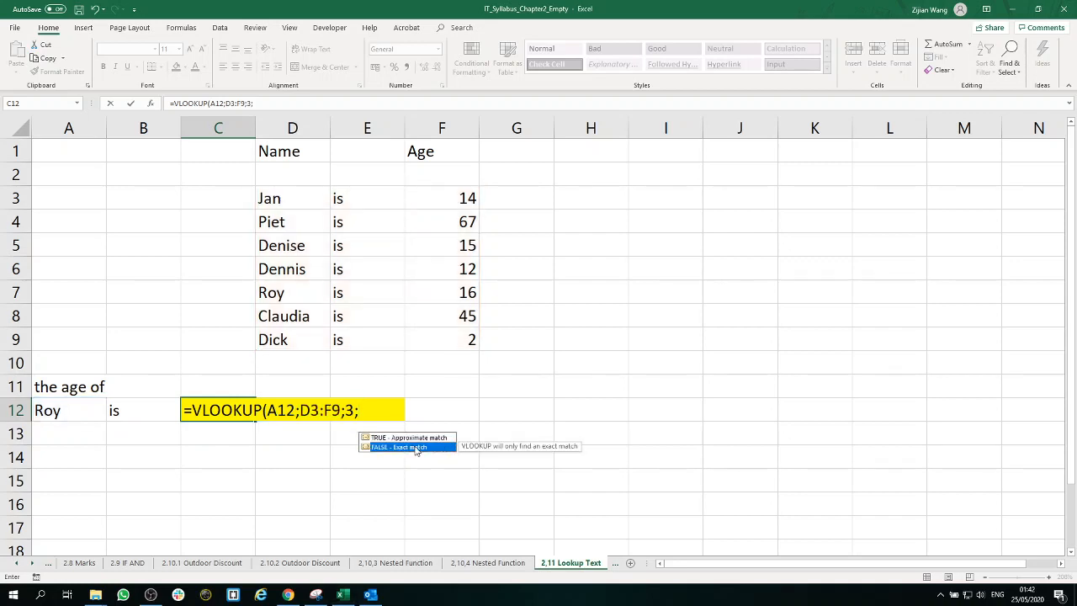
{"action": "double_click", "coordinate": [416, 448]}
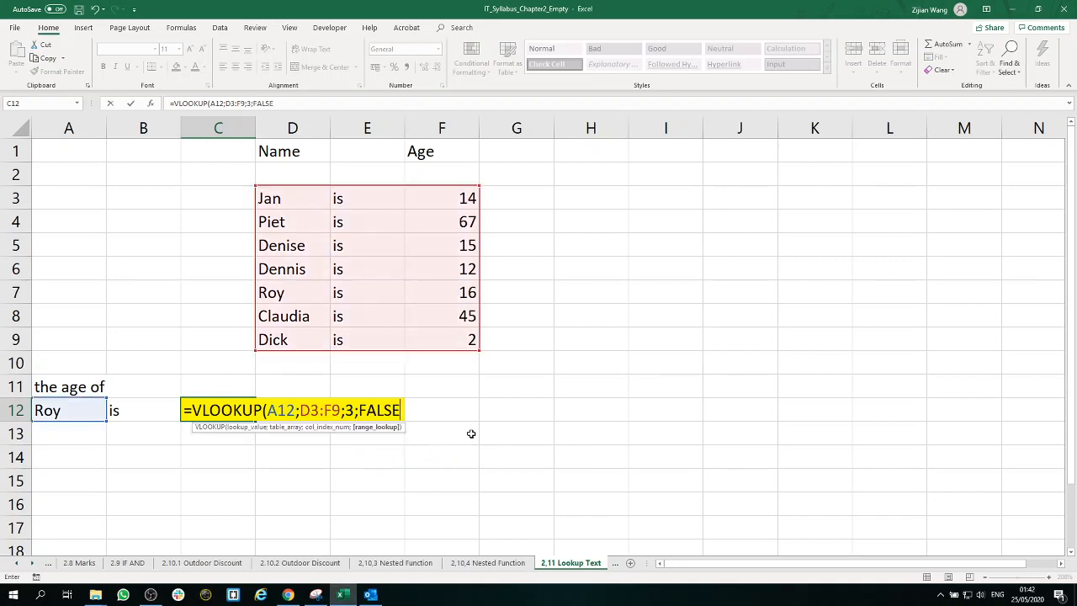
{"action": "type", "text": ")"}
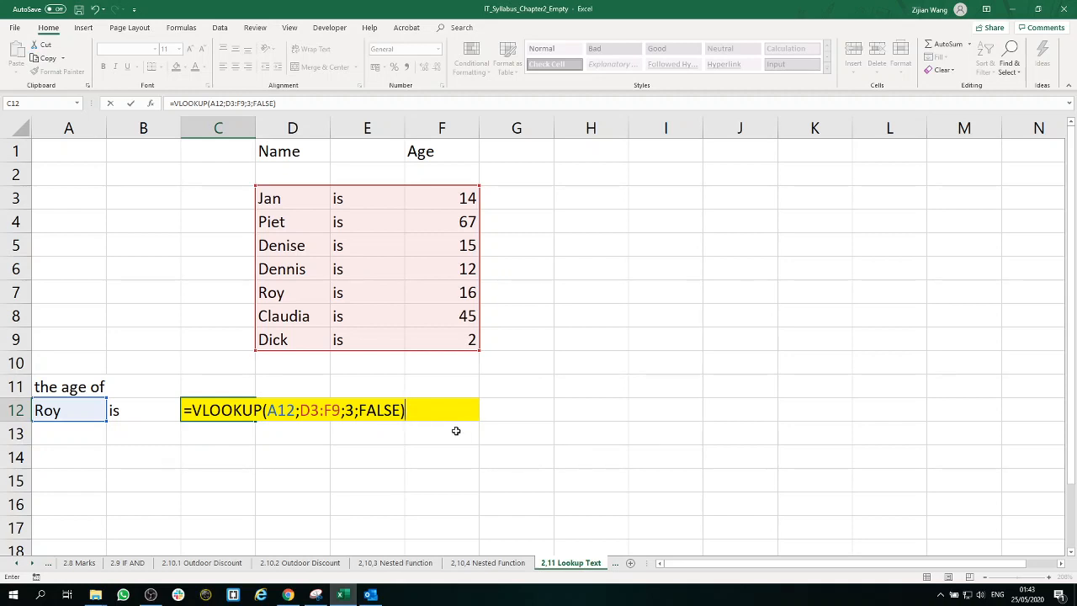
{"action": "key", "text": "Return"}
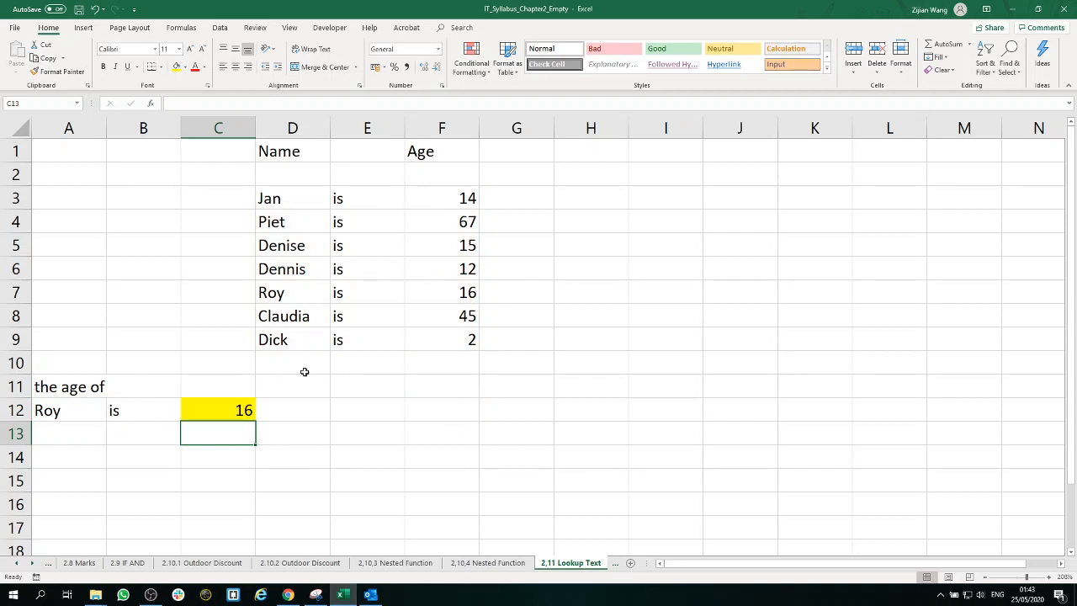
Replace the lookup name in A12 with the second name in the list, from cell D4
{"action": "left_click", "coordinate": [83, 412]}
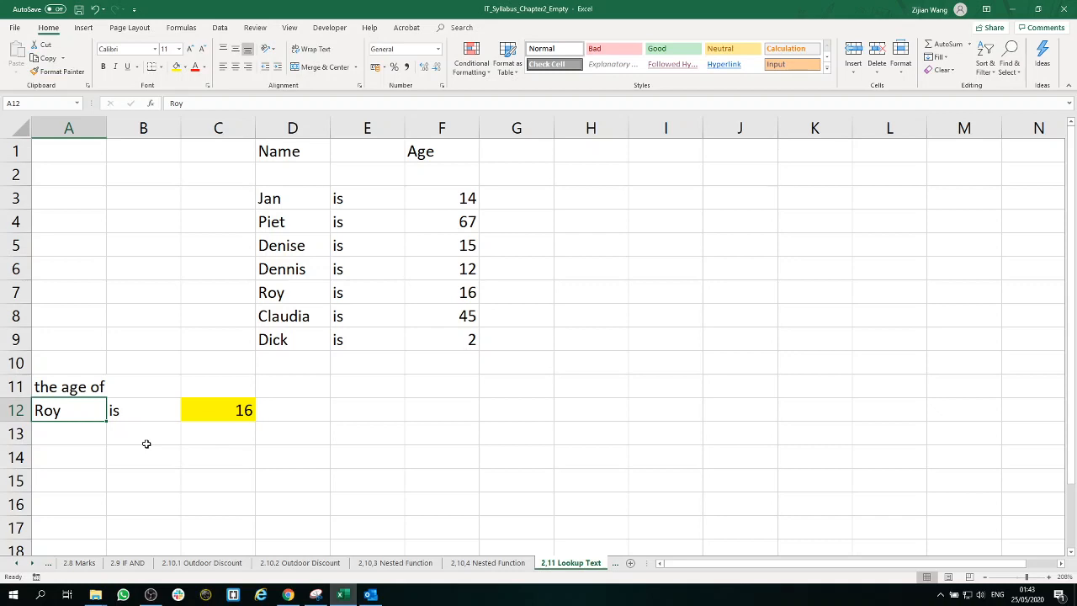
{"action": "type", "text": "Piet"}
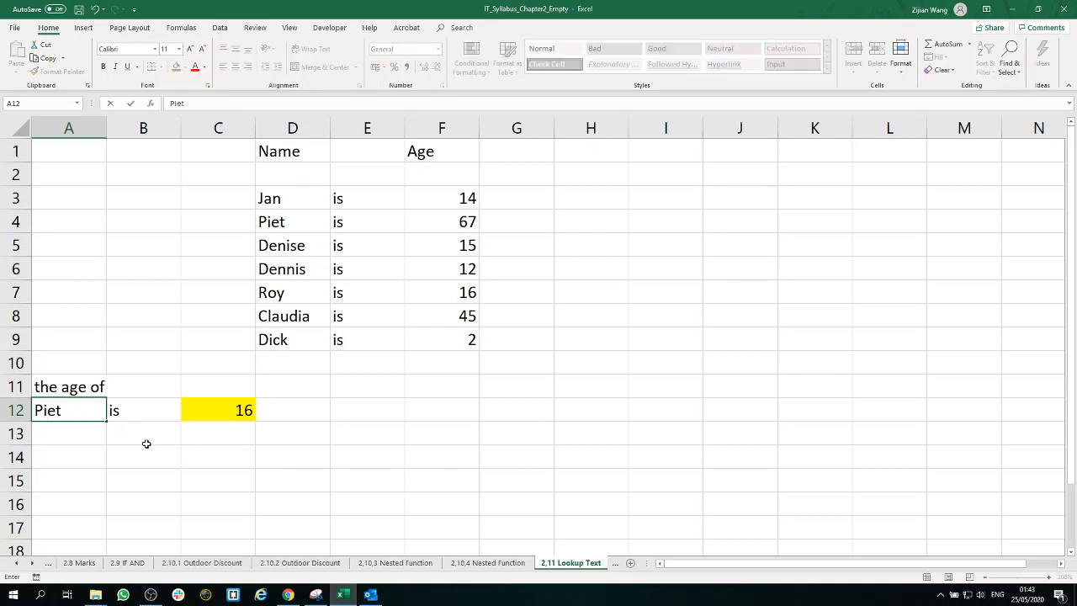
{"action": "key", "text": "Return"}
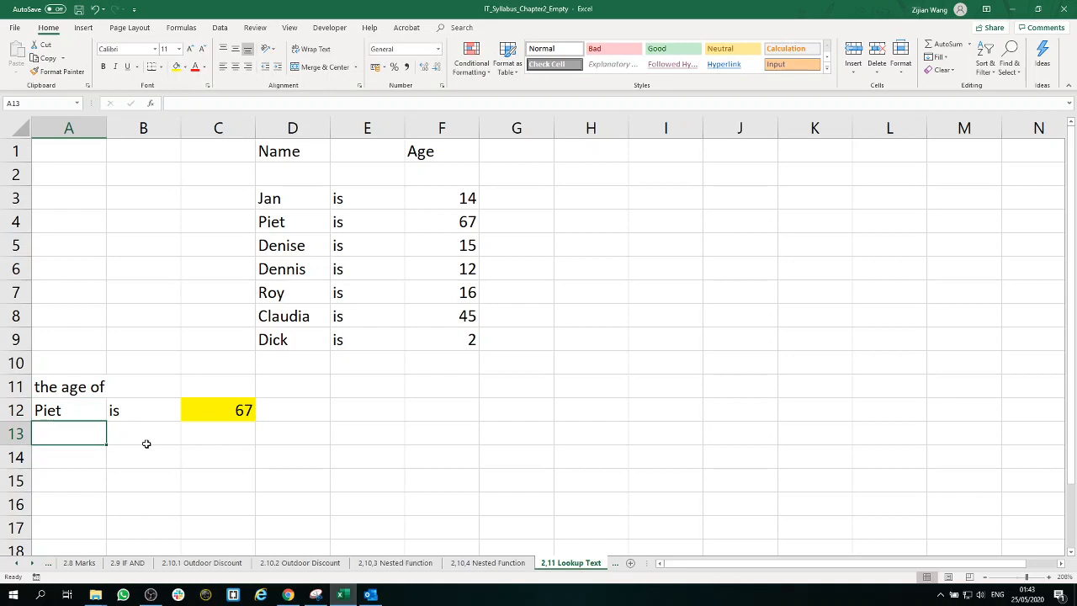